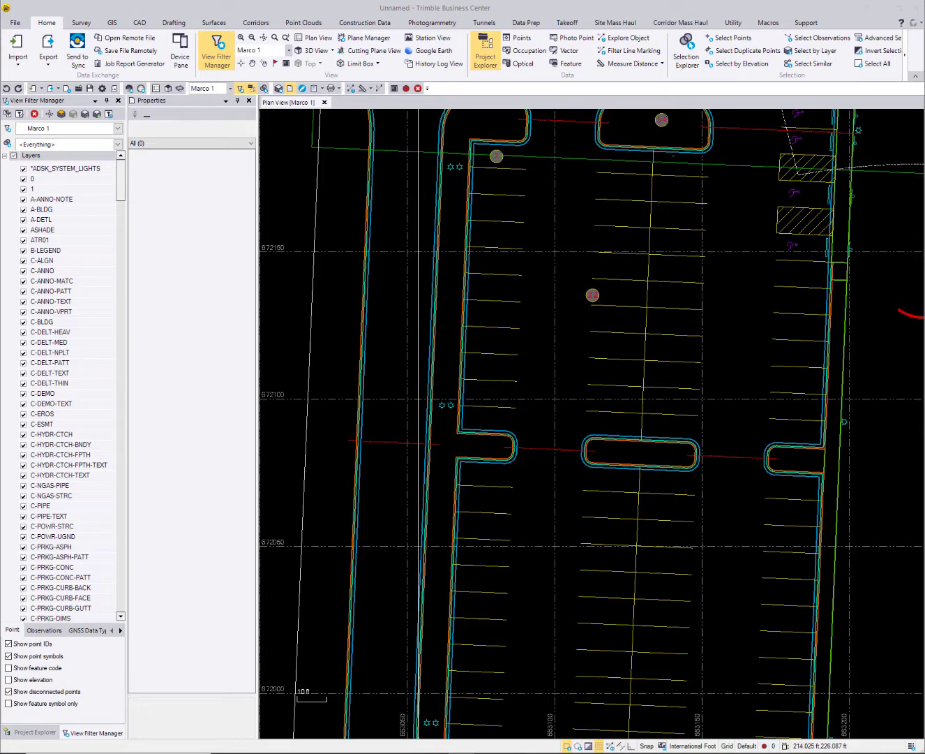
Collapse the Layers group in the view filter tree and zoom out over the parking lot
{"action": "left_click", "coordinate": [6, 156]}
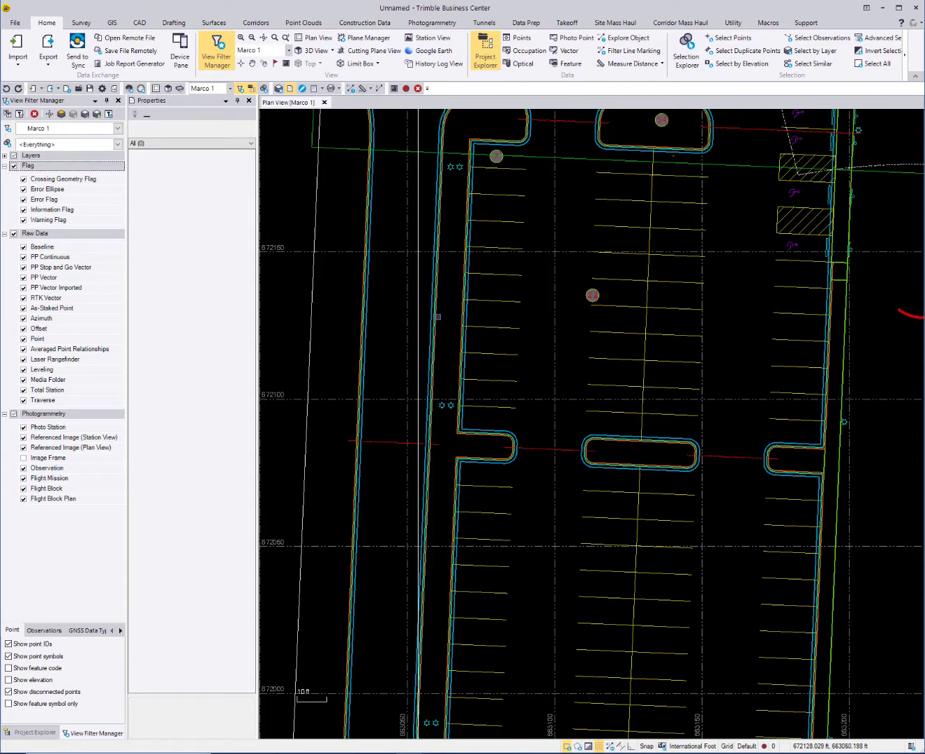
{"action": "scroll", "coordinate": [657, 342], "scroll_direction": "down", "scroll_amount": 1}
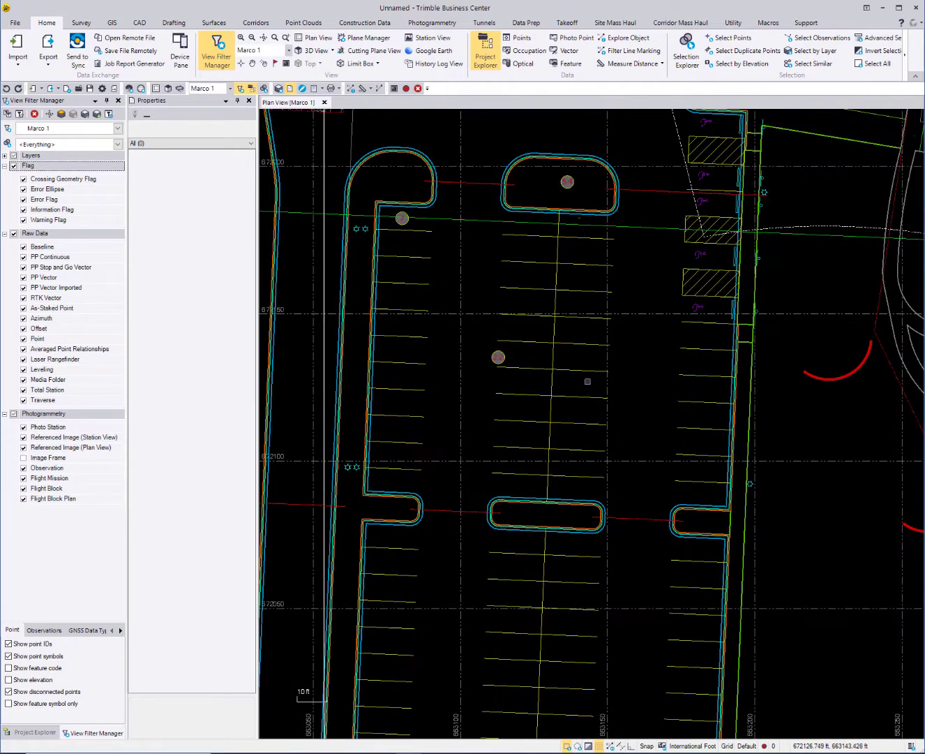
{"action": "scroll", "coordinate": [573, 373], "scroll_direction": "down", "scroll_amount": 1}
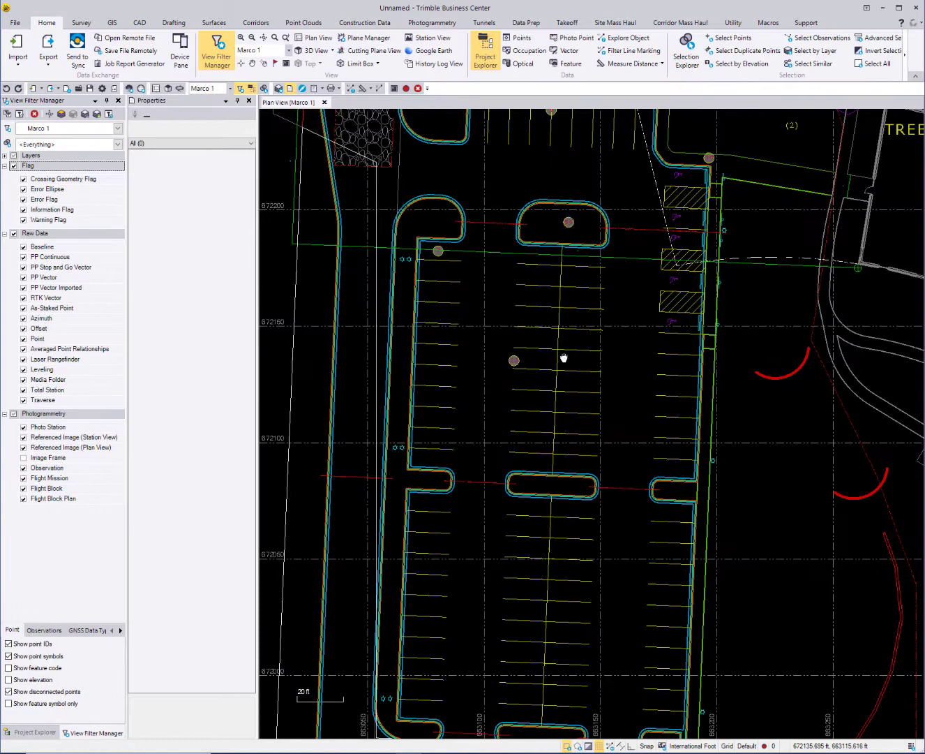
{"action": "middle_click_drag", "start_coordinate": [564, 358], "coordinate": [612, 410]}
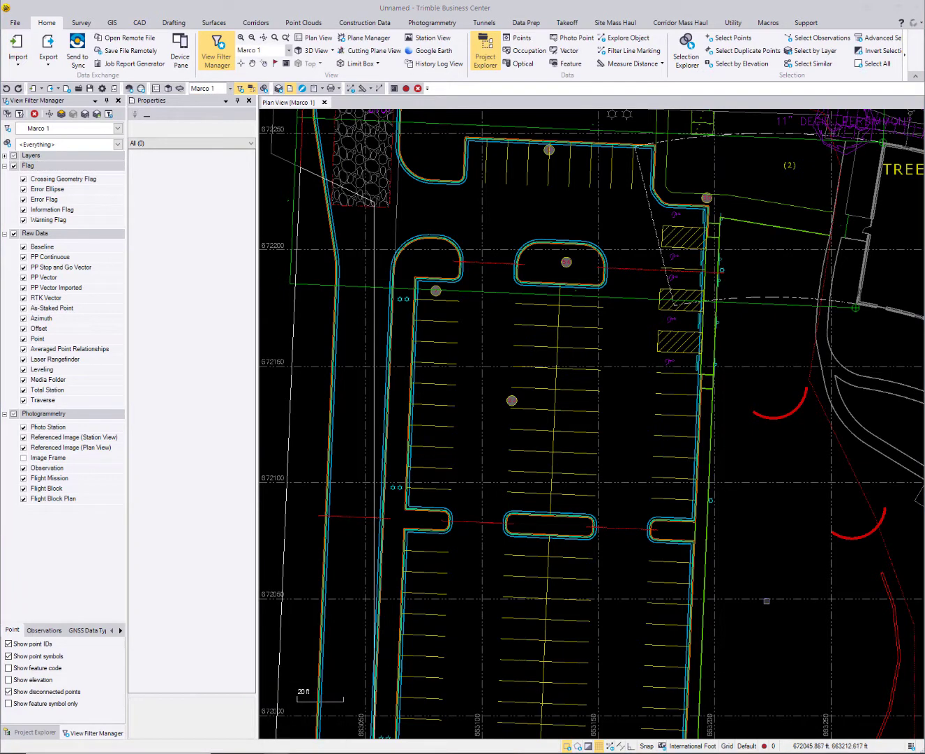
Import the NWACC US feet.xml surface into the Plan View, declining the import error summary
{"action": "mouse_move", "coordinate": [538, 349]}
{"action": "left_mouse_down"}
{"action": "mouse_move", "coordinate": [516, 353]}
{"action": "mouse_move", "coordinate": [512, 345]}
{"action": "left_mouse_up"}
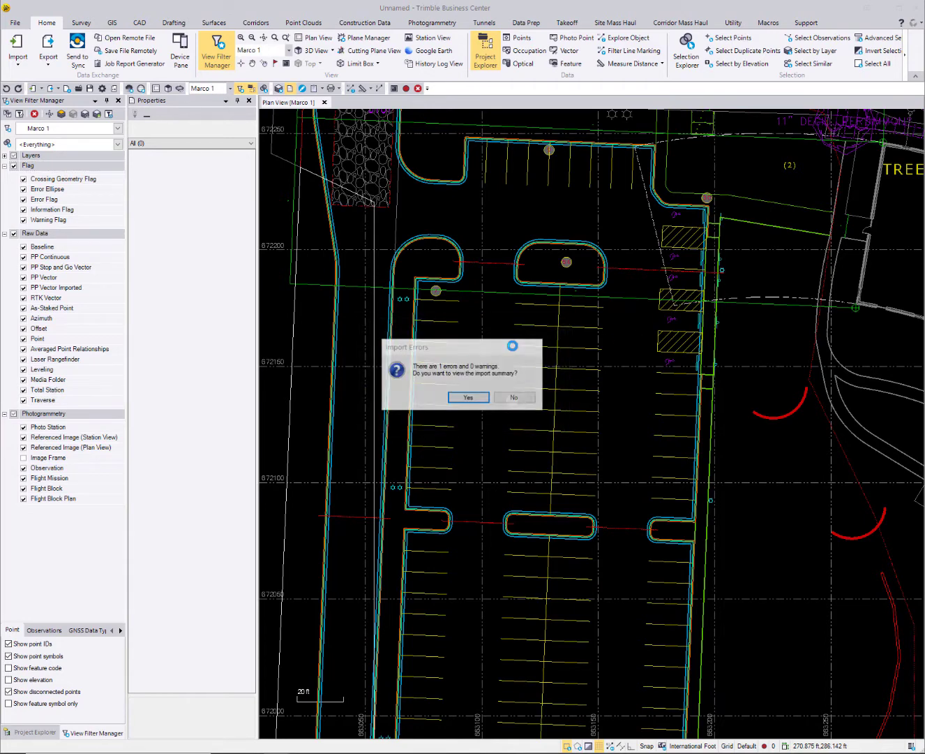
{"action": "left_click", "coordinate": [514, 398]}
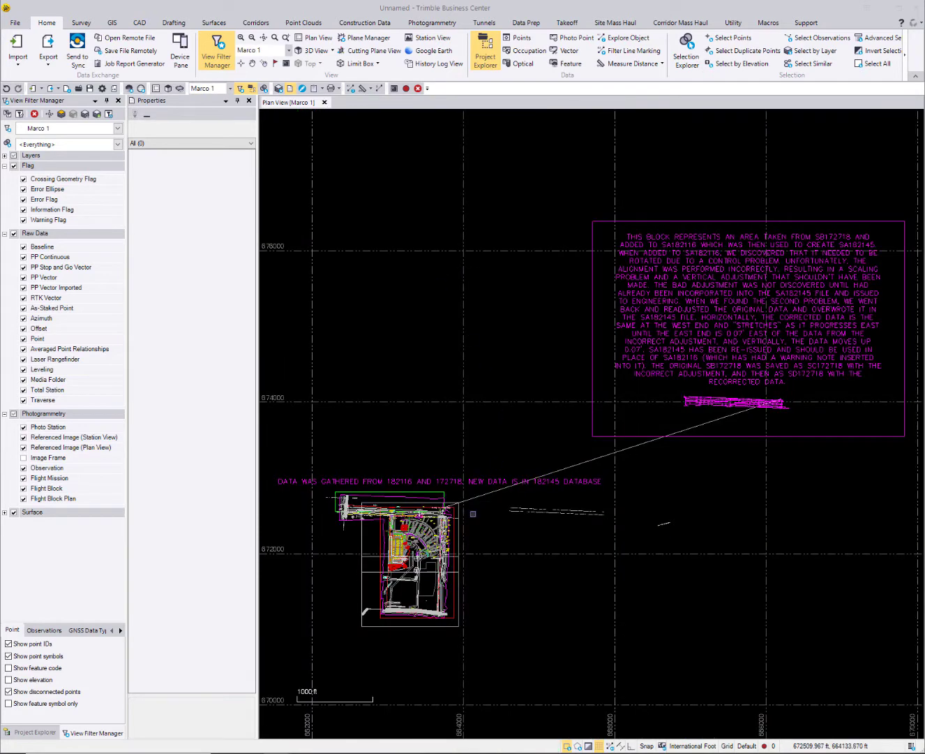
Zoom into the upper parking islands and select surface NWACC FG 20191003 to see its properties
{"action": "middle_click_drag", "start_coordinate": [553, 477], "coordinate": [709, 340]}
{"action": "scroll", "coordinate": [681, 370], "scroll_direction": "up", "scroll_amount": 3}
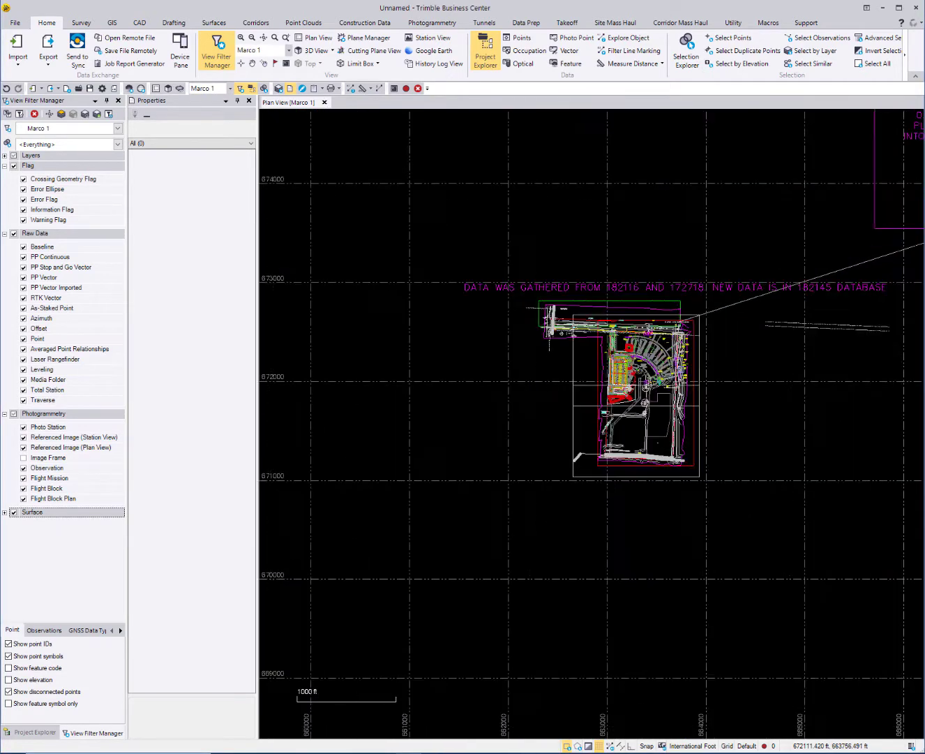
{"action": "scroll", "coordinate": [655, 368], "scroll_direction": "up", "scroll_amount": 6}
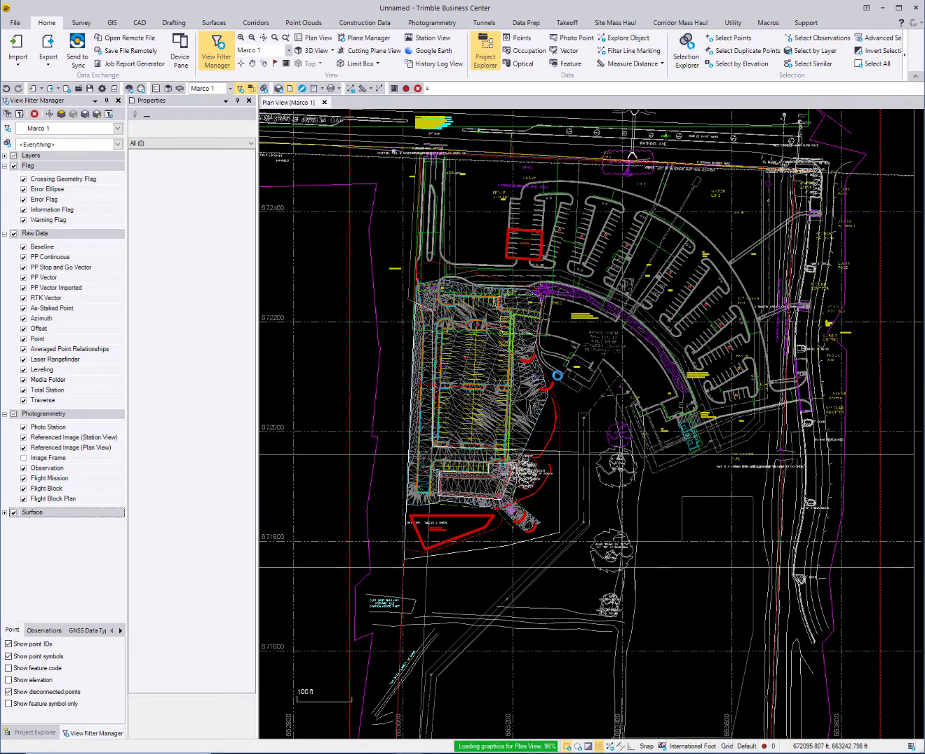
{"action": "scroll", "coordinate": [558, 376], "scroll_direction": "up", "scroll_amount": 4}
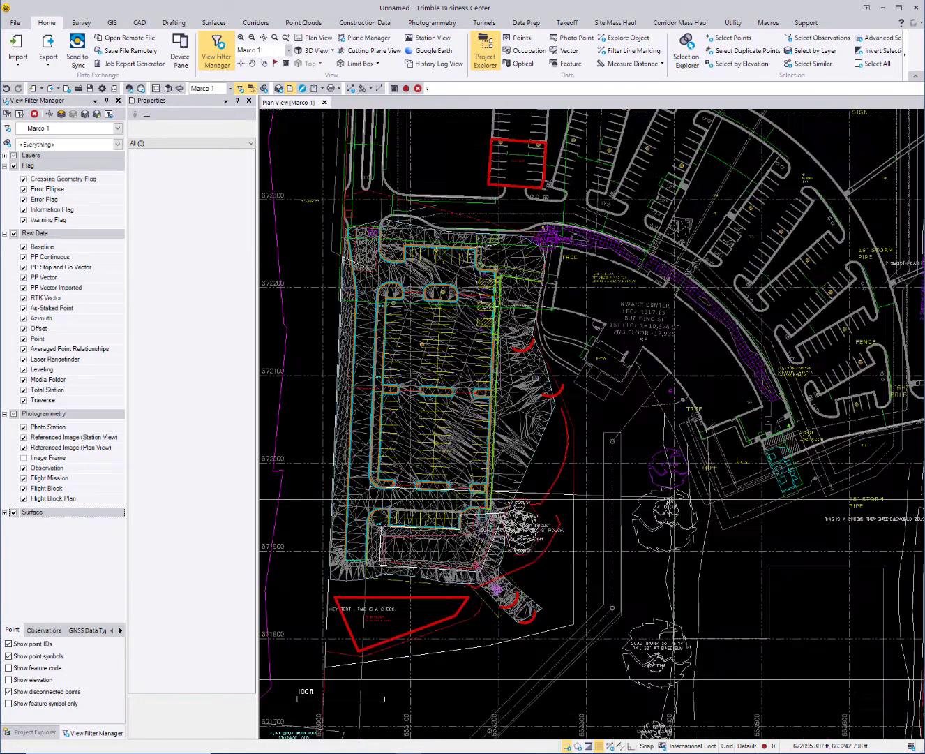
{"action": "middle_click_drag", "start_coordinate": [533, 395], "coordinate": [614, 409]}
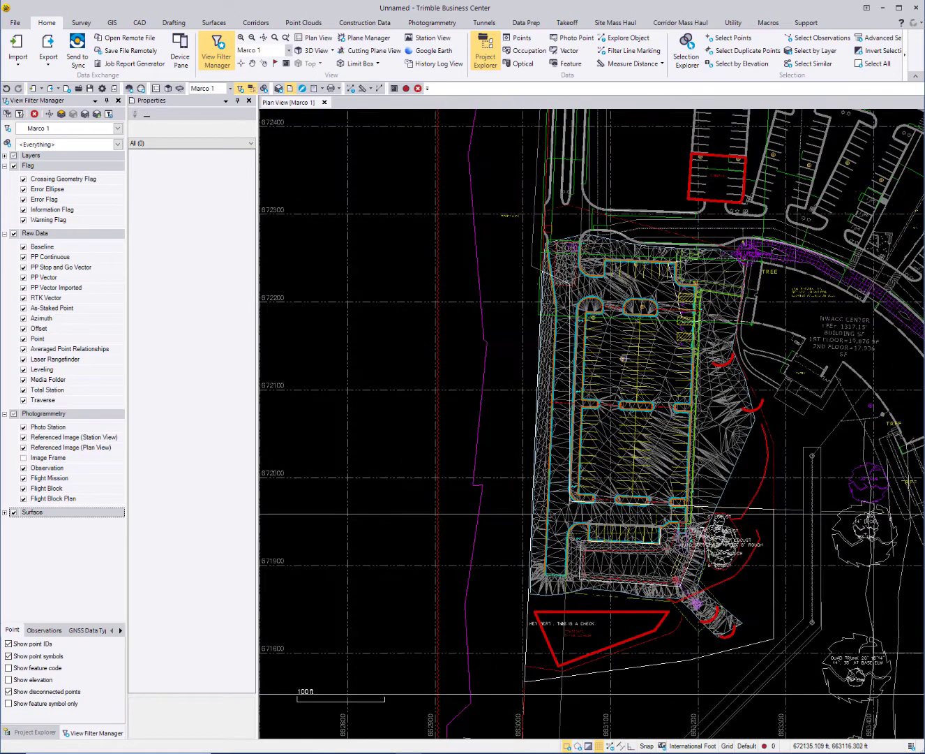
{"action": "scroll", "coordinate": [578, 254], "scroll_direction": "up", "scroll_amount": 2}
{"action": "scroll", "coordinate": [579, 254], "scroll_direction": "up", "scroll_amount": 2}
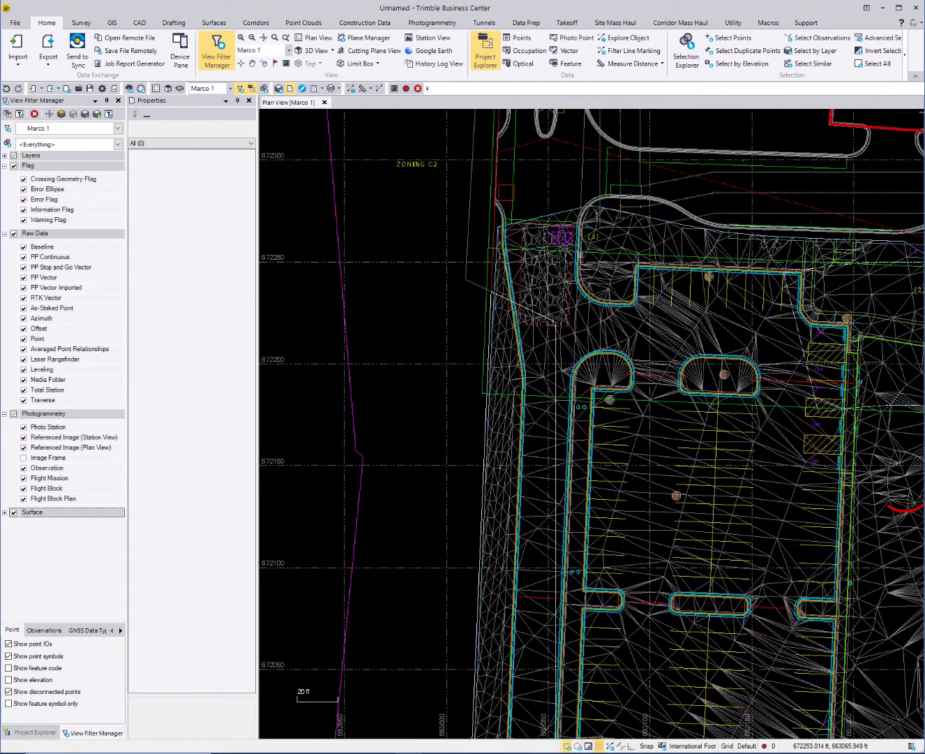
{"action": "scroll", "coordinate": [579, 254], "scroll_direction": "up", "scroll_amount": 2}
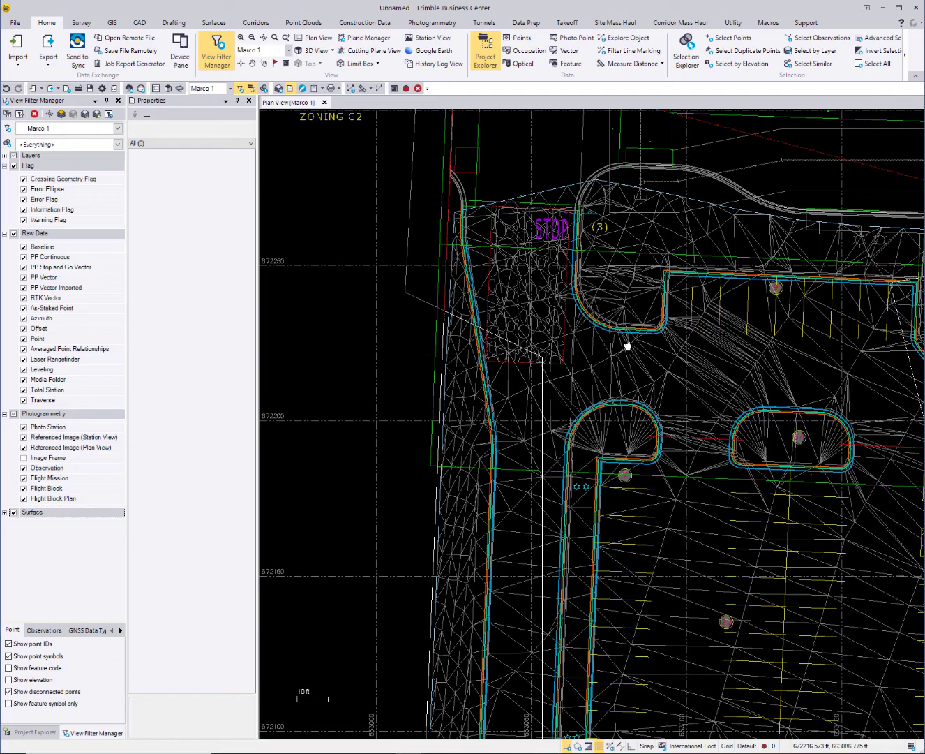
{"action": "middle_click_drag", "start_coordinate": [626, 347], "coordinate": [593, 288]}
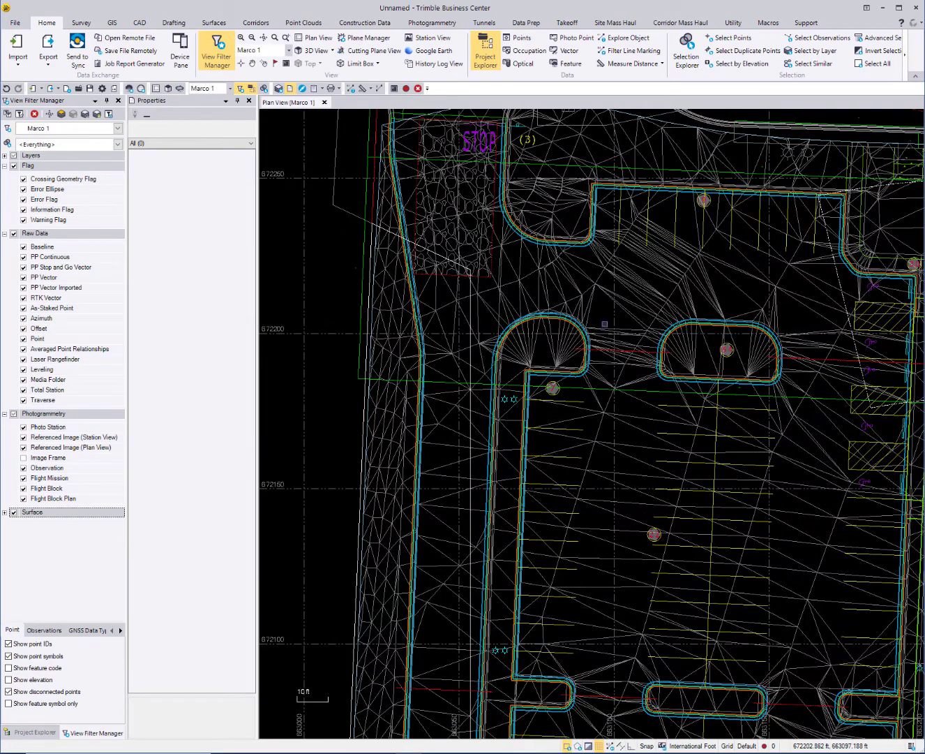
{"action": "scroll", "coordinate": [567, 206], "scroll_direction": "up", "scroll_amount": 1}
{"action": "scroll", "coordinate": [573, 193], "scroll_direction": "up", "scroll_amount": 1}
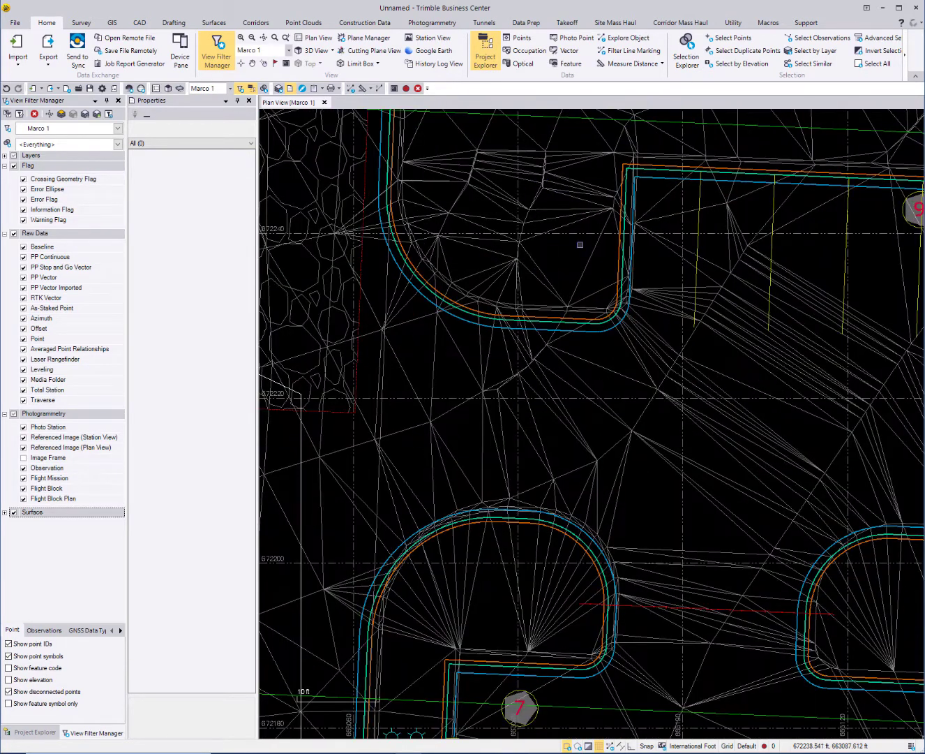
{"action": "left_click", "coordinate": [417, 247]}
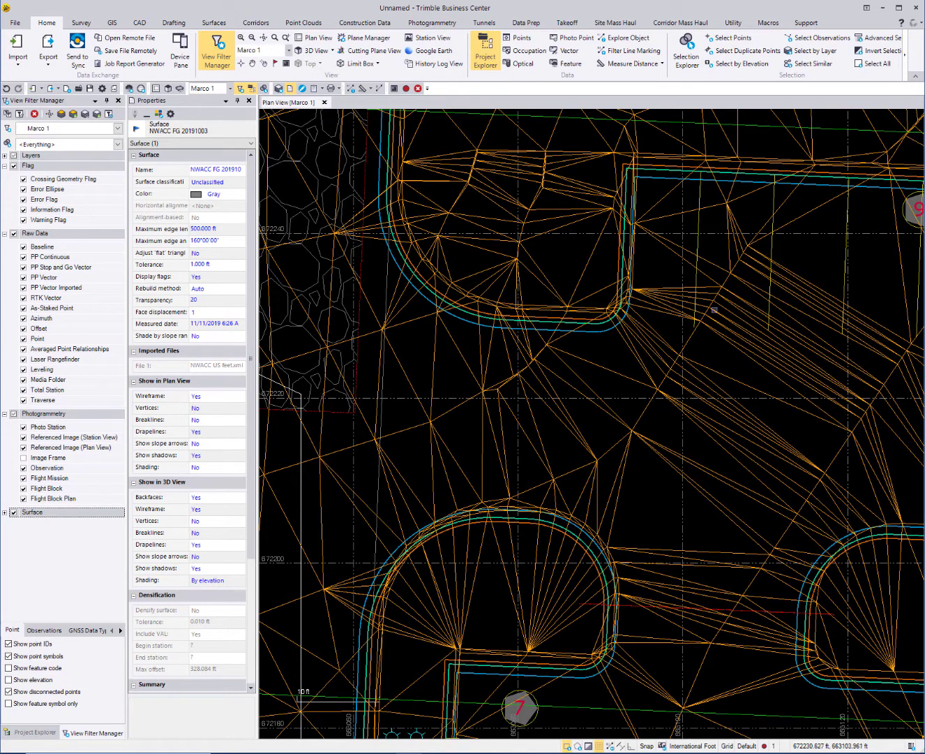
Pan across the surface mesh around islands 9, 54, 7 and 22, then zoom out
{"action": "middle_click_drag", "start_coordinate": [683, 317], "coordinate": [570, 359]}
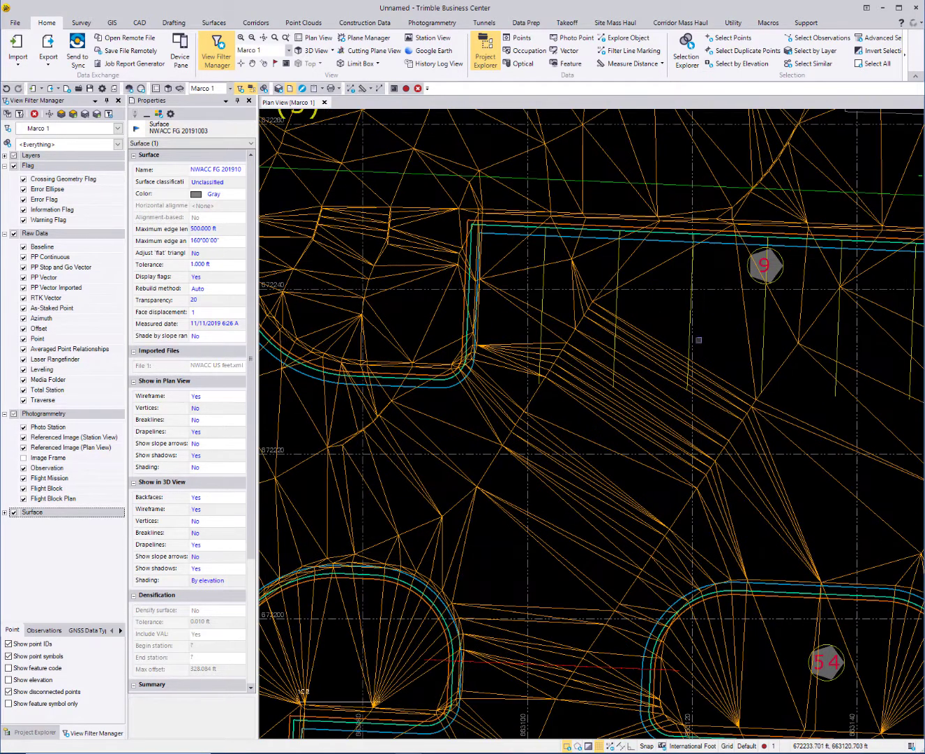
{"action": "middle_click_drag", "start_coordinate": [724, 330], "coordinate": [559, 413]}
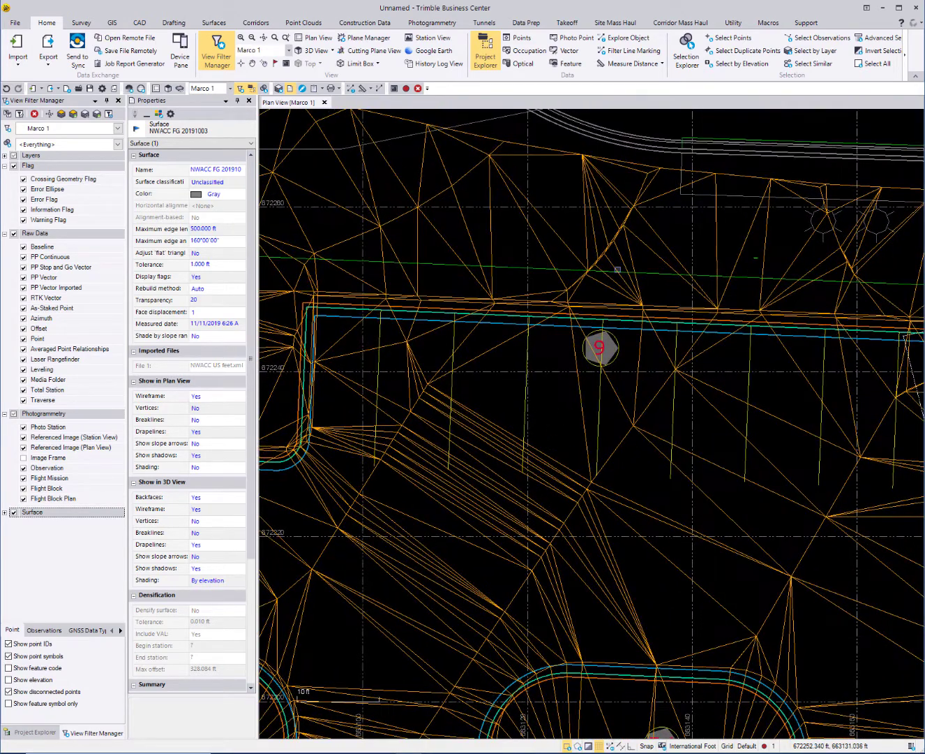
{"action": "middle_click_drag", "start_coordinate": [616, 272], "coordinate": [653, 239]}
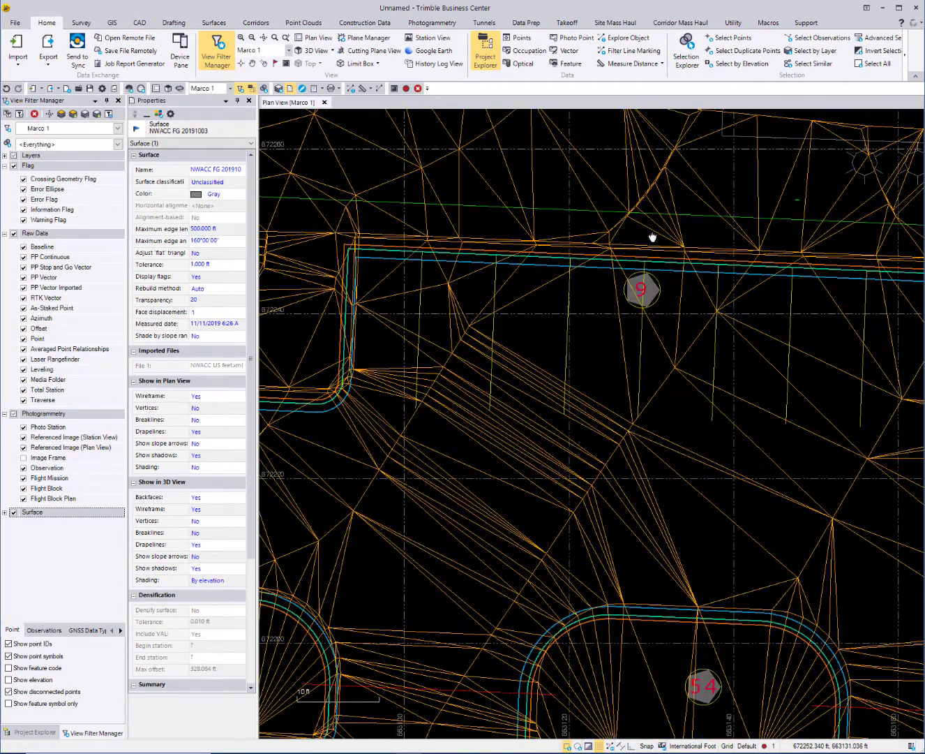
{"action": "middle_click_drag", "start_coordinate": [618, 388], "coordinate": [620, 272]}
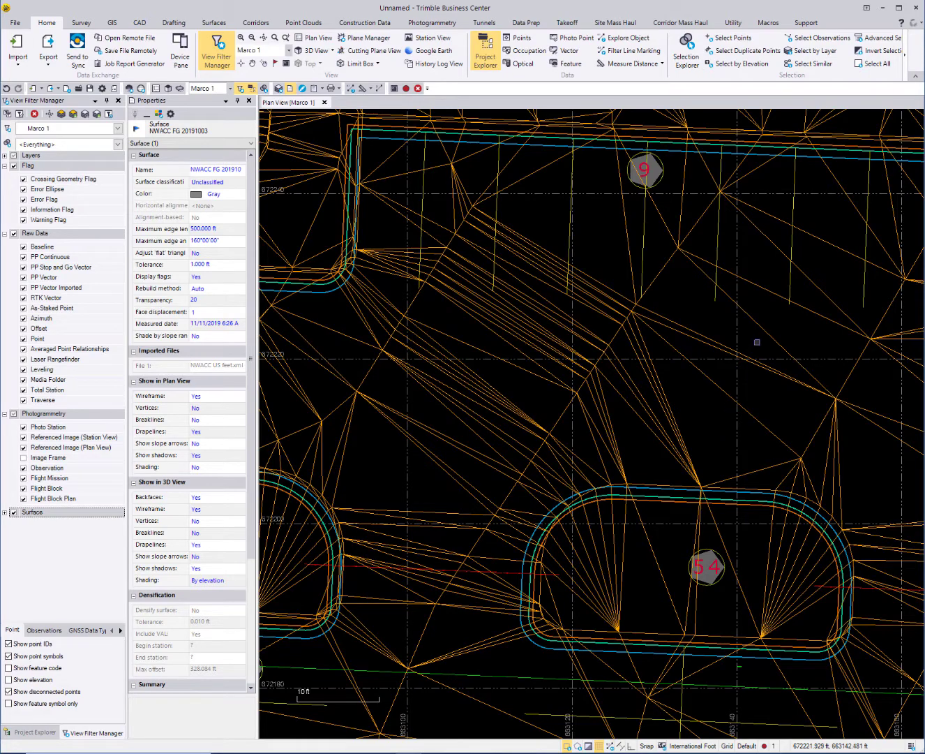
{"action": "mouse_move", "coordinate": [792, 329]}
{"action": "middle_mouse_down"}
{"action": "mouse_move", "coordinate": [726, 375]}
{"action": "mouse_move", "coordinate": [725, 304]}
{"action": "middle_mouse_up"}
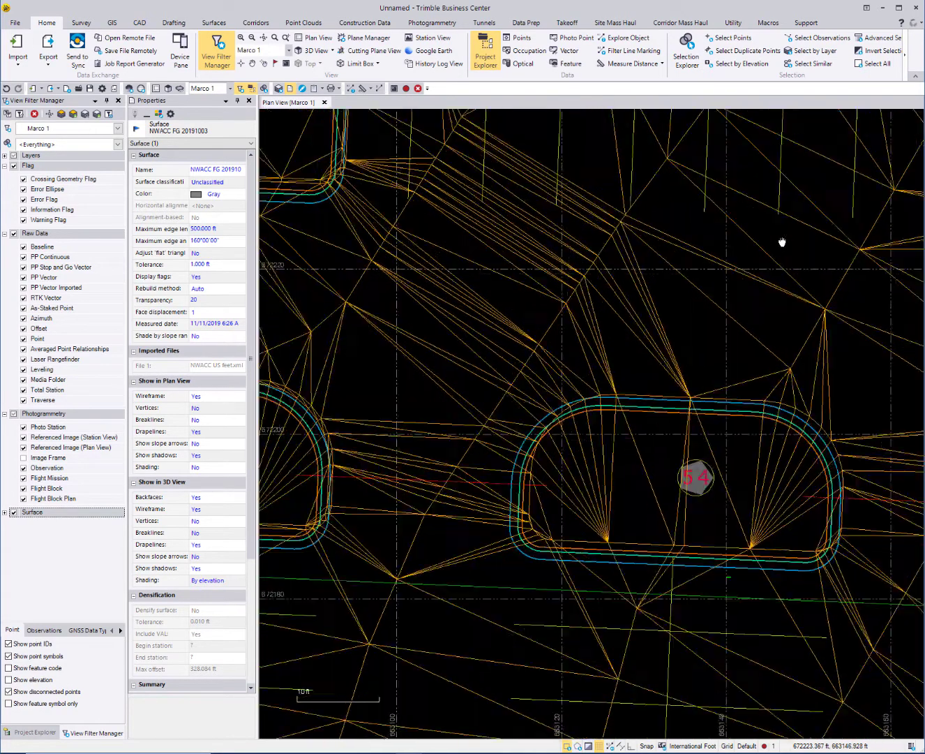
{"action": "middle_click_drag", "start_coordinate": [649, 520], "coordinate": [712, 329]}
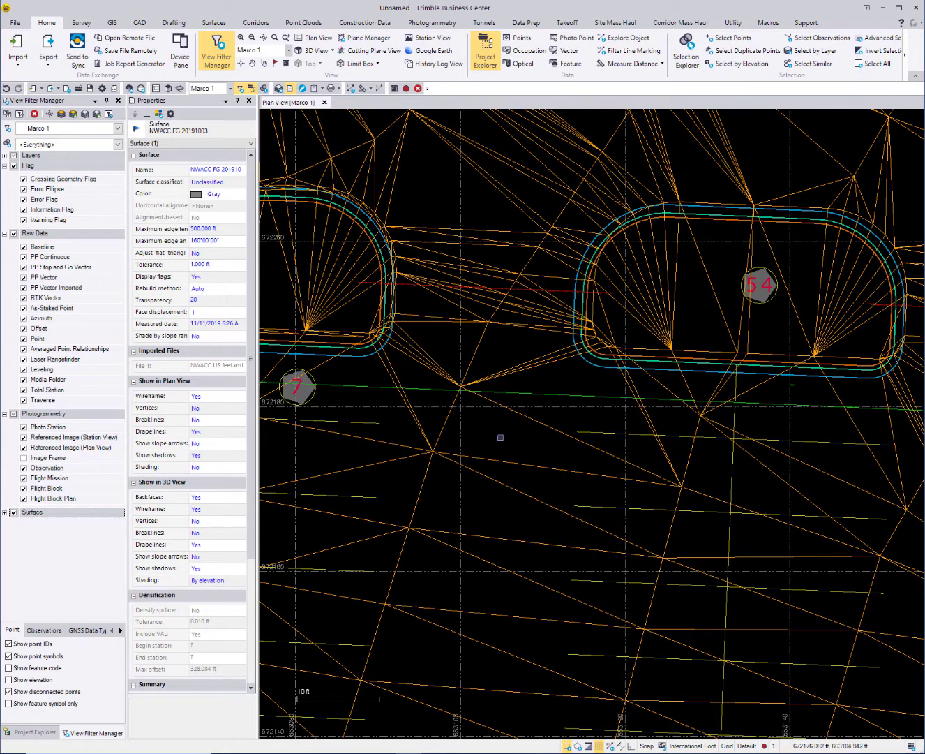
{"action": "middle_click_drag", "start_coordinate": [594, 450], "coordinate": [638, 385]}
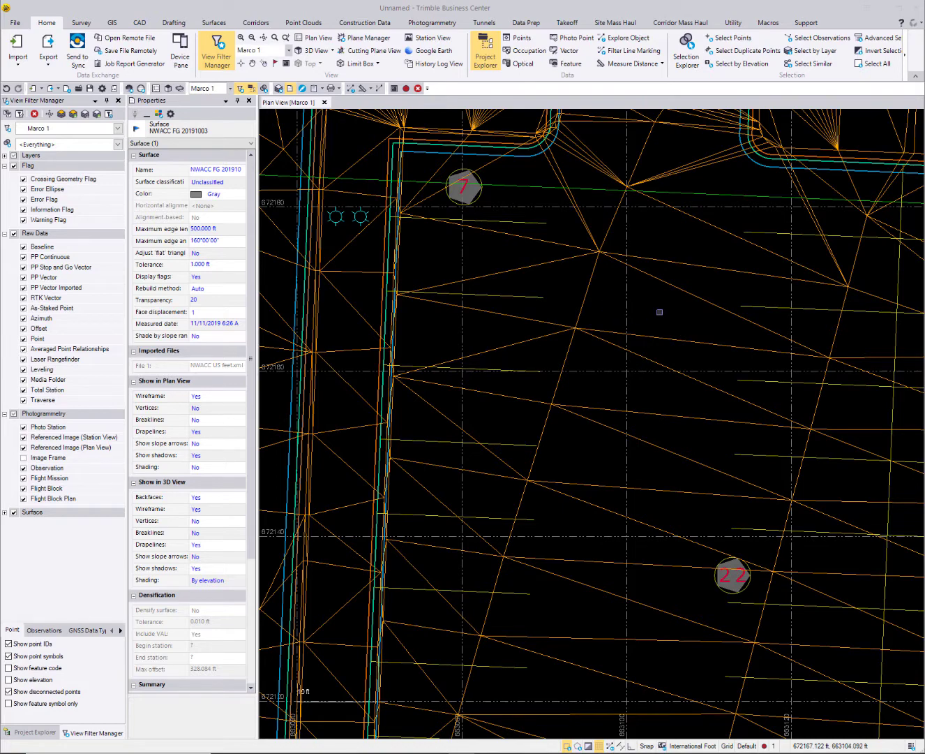
{"action": "mouse_move", "coordinate": [659, 311]}
{"action": "middle_mouse_down"}
{"action": "mouse_move", "coordinate": [561, 453]}
{"action": "mouse_move", "coordinate": [596, 441]}
{"action": "mouse_move", "coordinate": [577, 330]}
{"action": "middle_mouse_up"}
{"action": "scroll", "coordinate": [582, 419], "scroll_direction": "down", "scroll_amount": 2}
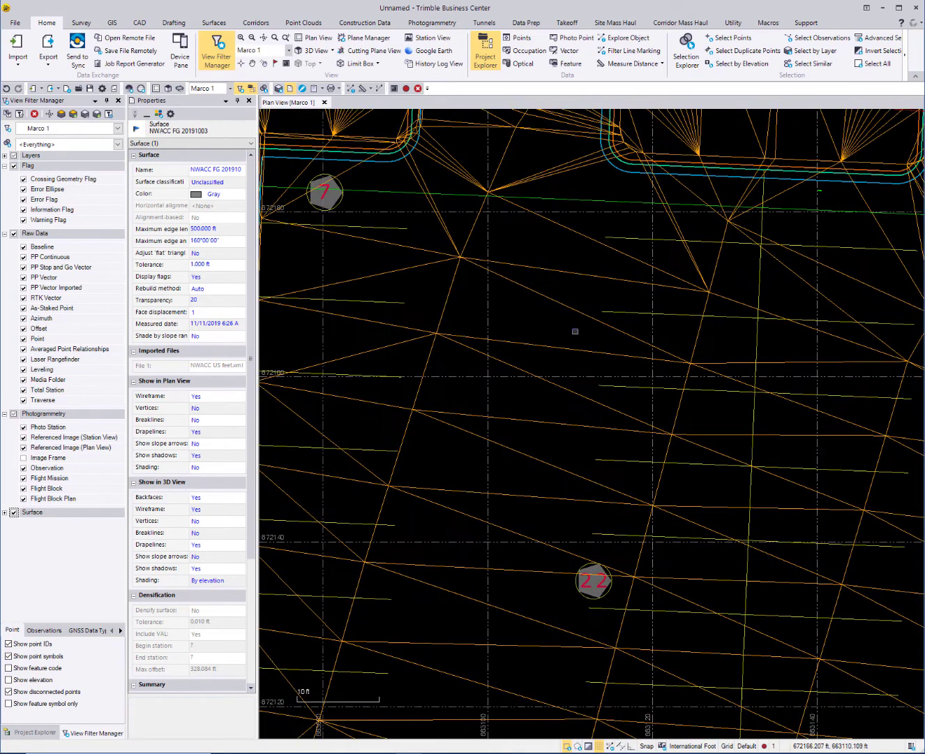
{"action": "scroll", "coordinate": [637, 367], "scroll_direction": "up", "scroll_amount": 1}
{"action": "scroll", "coordinate": [637, 368], "scroll_direction": "down", "scroll_amount": 1}
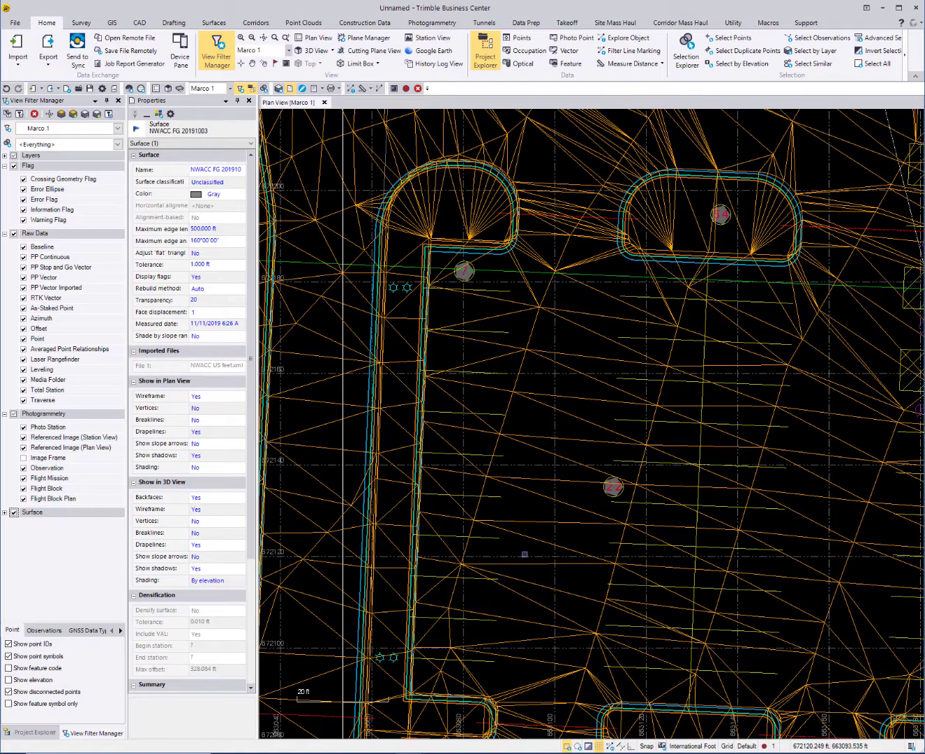
Pan along the long curb run, the STOP-marking corner and back to the parking islands
{"action": "middle_click_drag", "start_coordinate": [514, 551], "coordinate": [667, 353]}
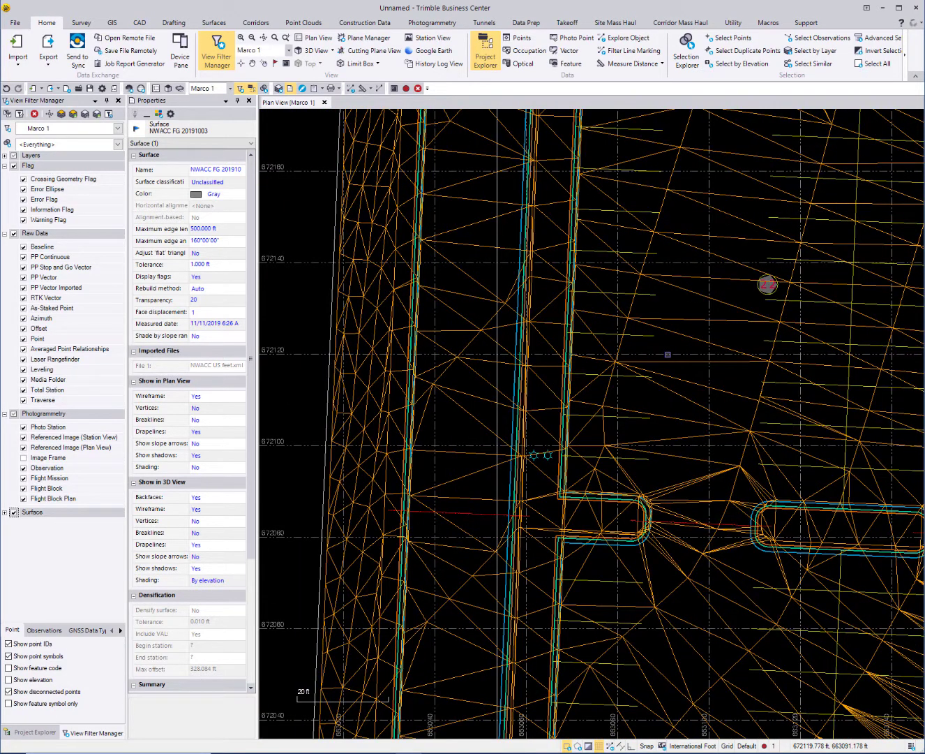
{"action": "middle_click_drag", "start_coordinate": [696, 226], "coordinate": [597, 390]}
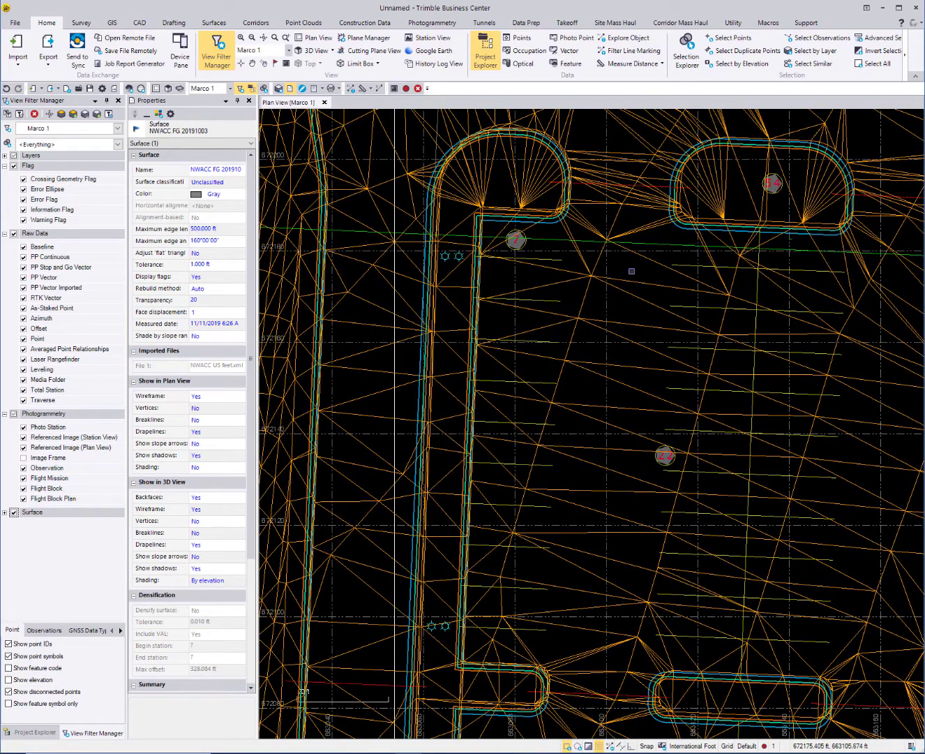
{"action": "middle_click_drag", "start_coordinate": [632, 272], "coordinate": [563, 412]}
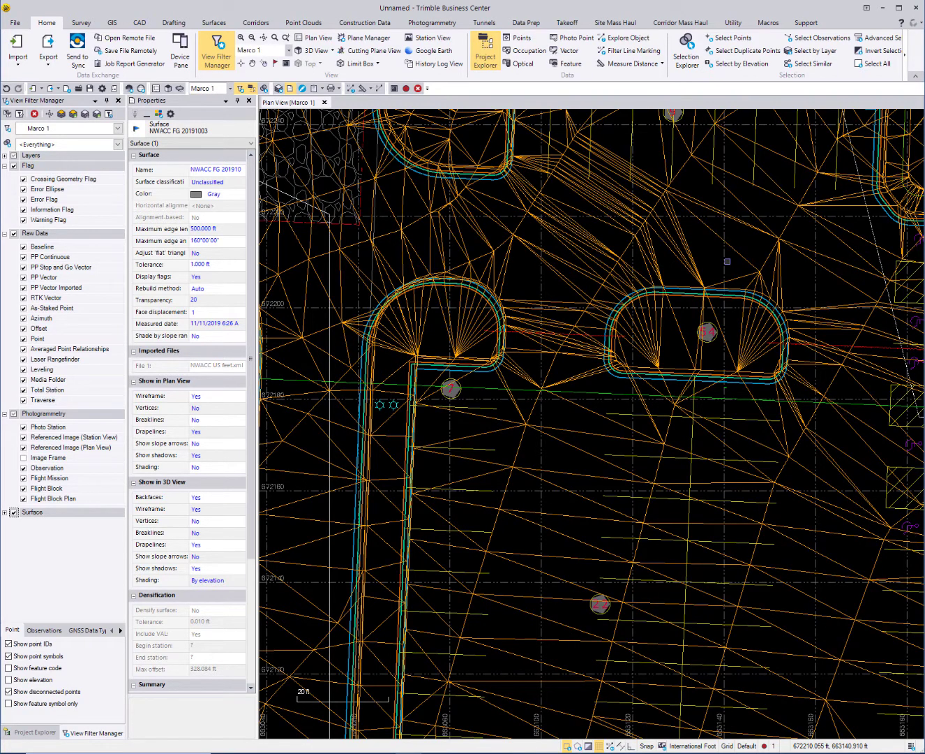
{"action": "middle_click_drag", "start_coordinate": [722, 268], "coordinate": [672, 396]}
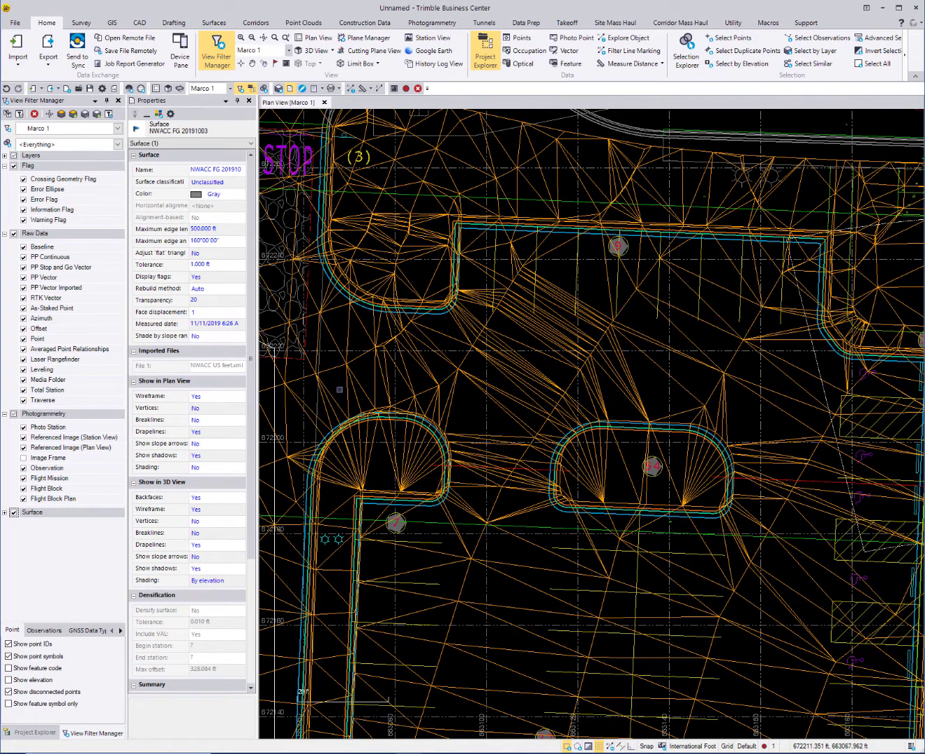
{"action": "middle_click_drag", "start_coordinate": [340, 390], "coordinate": [448, 439]}
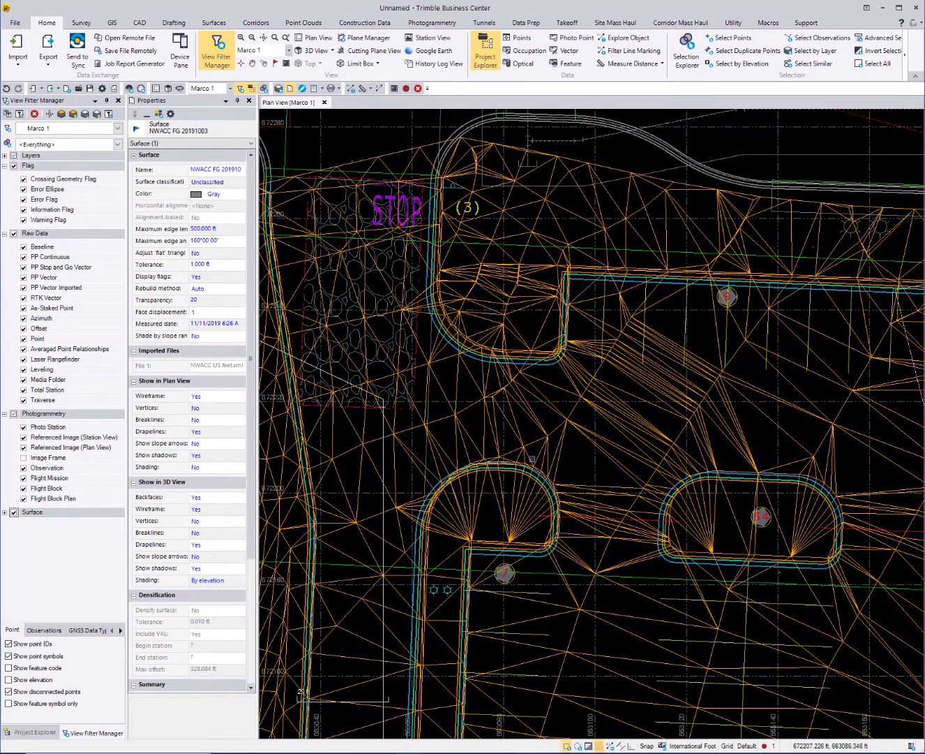
{"action": "mouse_move", "coordinate": [601, 600]}
{"action": "middle_mouse_down"}
{"action": "mouse_move", "coordinate": [594, 506]}
{"action": "mouse_move", "coordinate": [573, 454]}
{"action": "middle_mouse_up"}
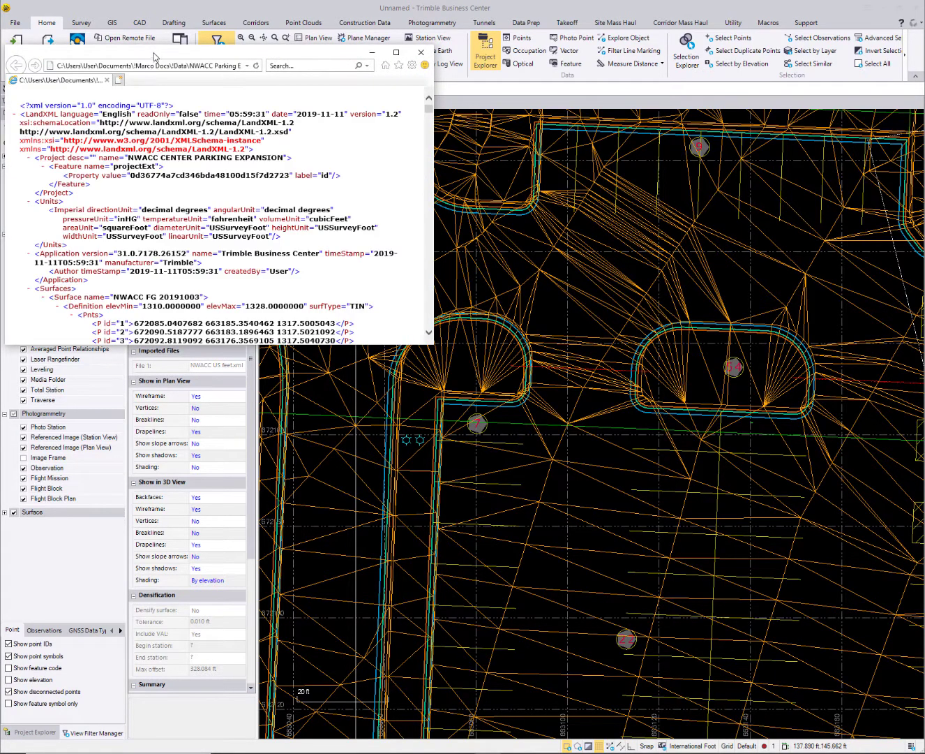
Move the LandXML viewer over the plan view and make it taller to show more points
{"action": "left_click_drag", "start_coordinate": [154, 56], "coordinate": [427, 66]}
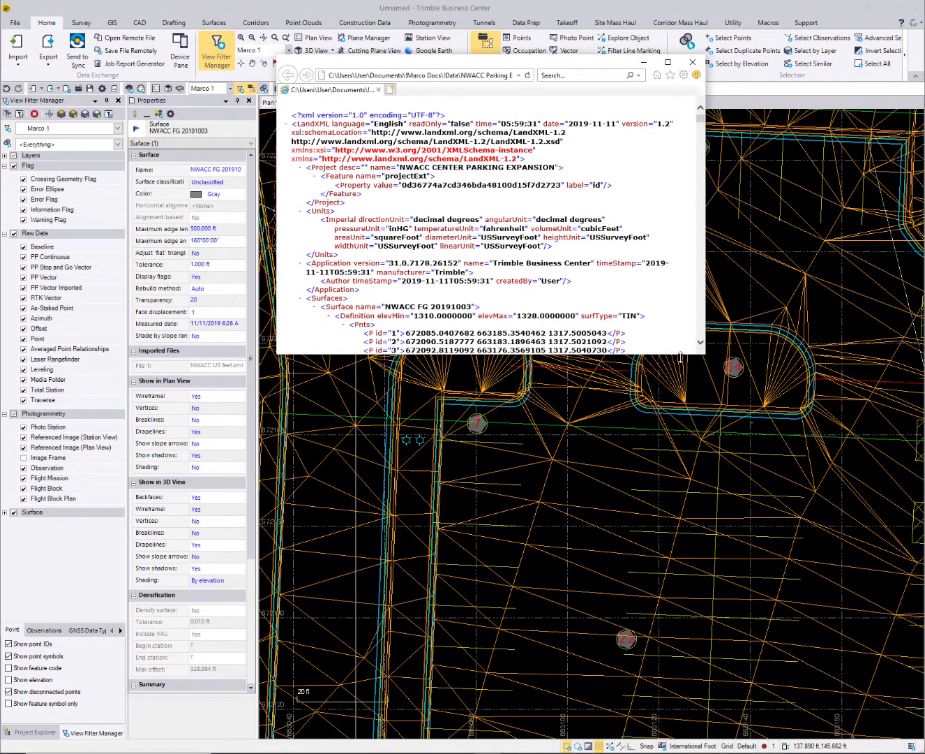
{"action": "left_click_drag", "start_coordinate": [680, 358], "coordinate": [671, 480]}
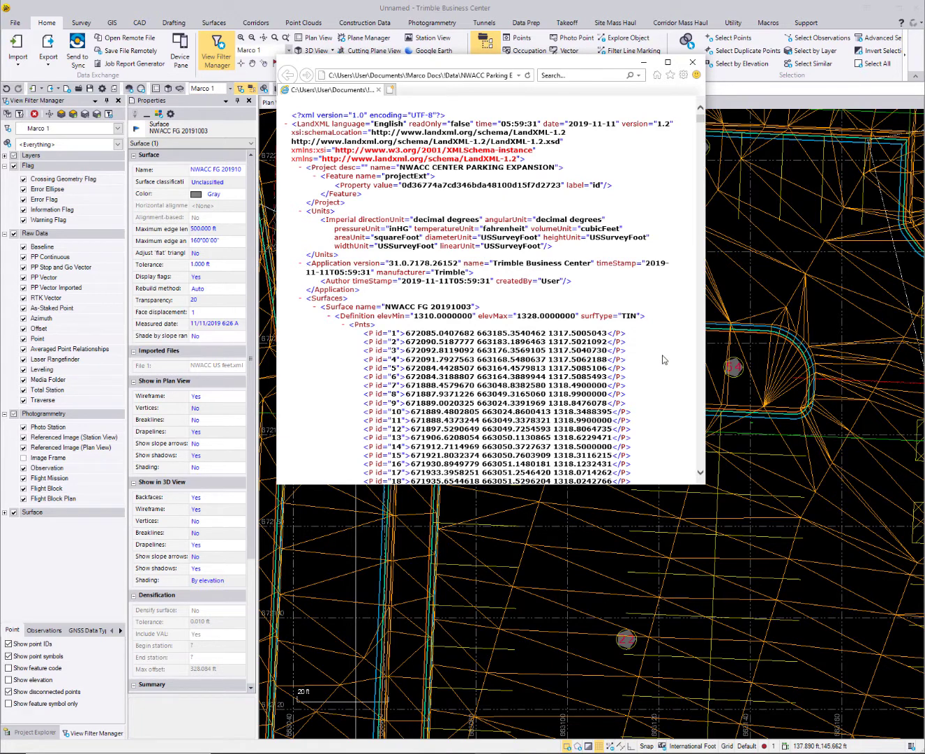
{"action": "scroll", "coordinate": [664, 360], "scroll_direction": "down", "scroll_amount": 2}
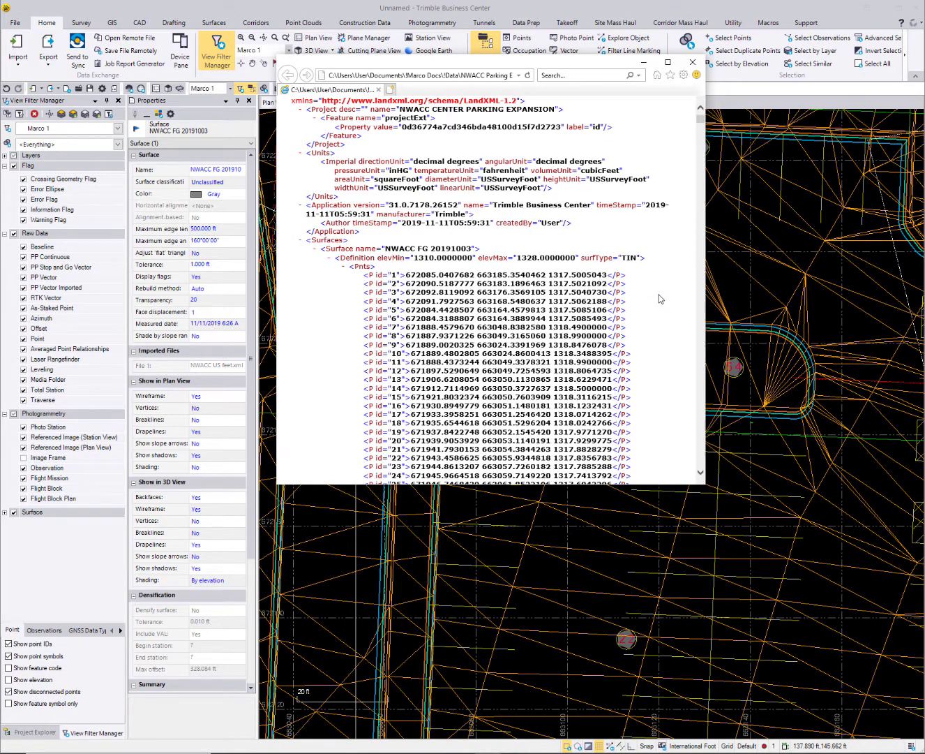
{"action": "scroll", "coordinate": [659, 299], "scroll_direction": "down", "scroll_amount": 4}
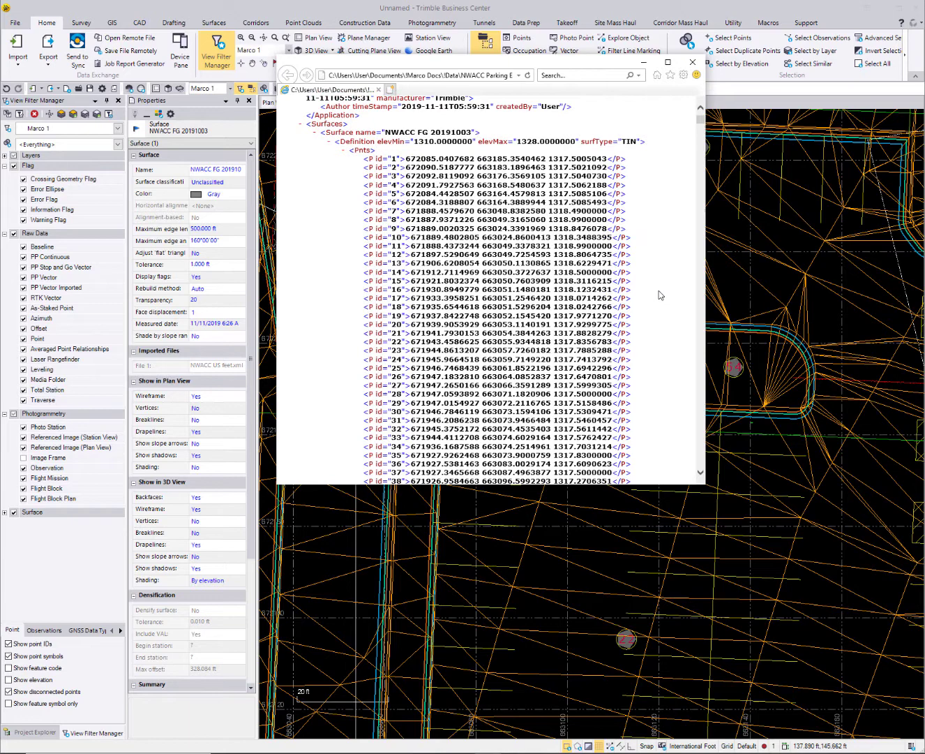
{"action": "scroll", "coordinate": [660, 295], "scroll_direction": "up", "scroll_amount": 6}
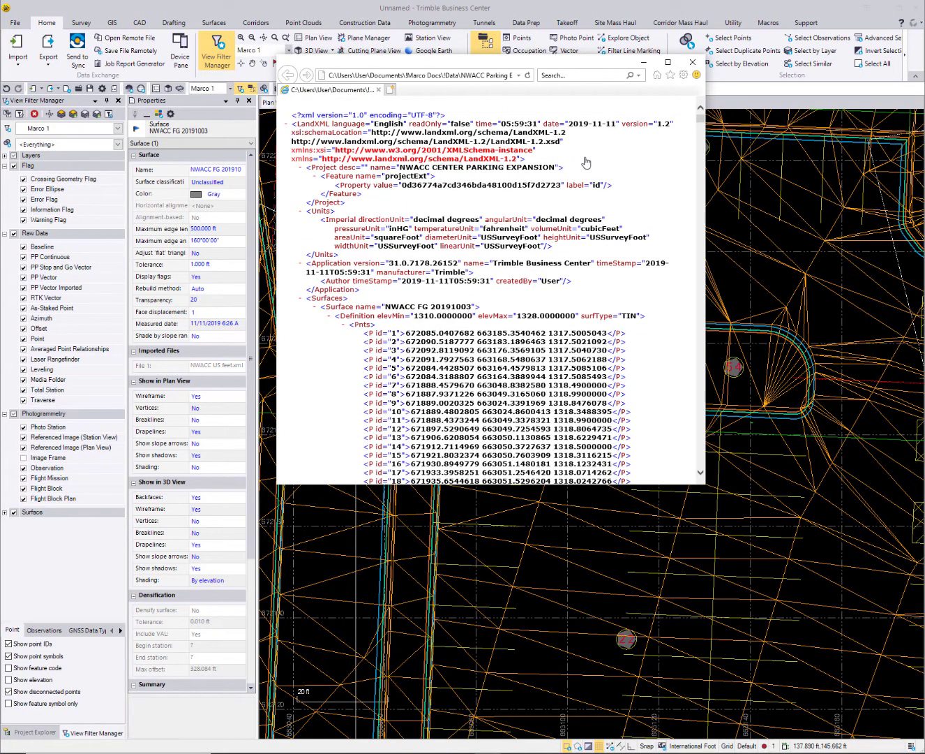